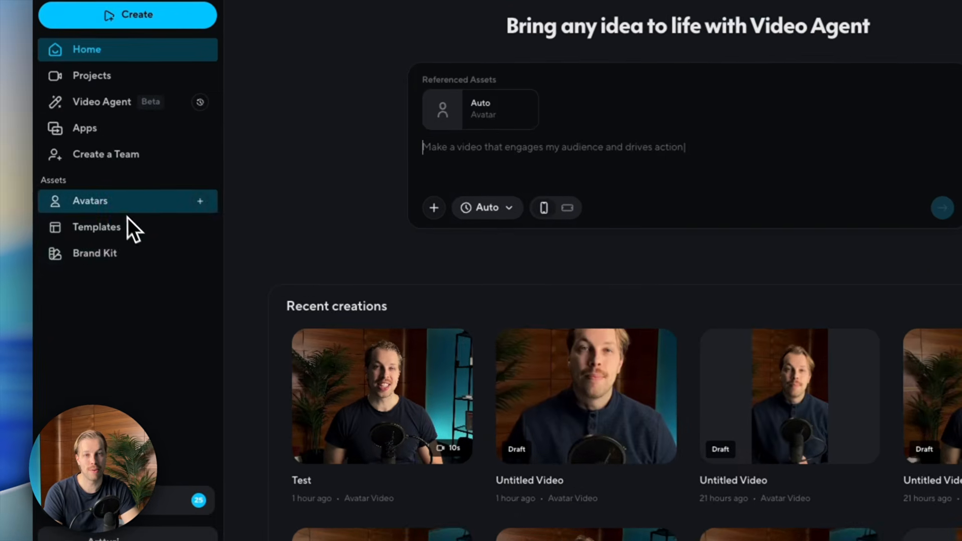
- From the Avatars page, start creating a new avatar from a video
left_click(111, 222)
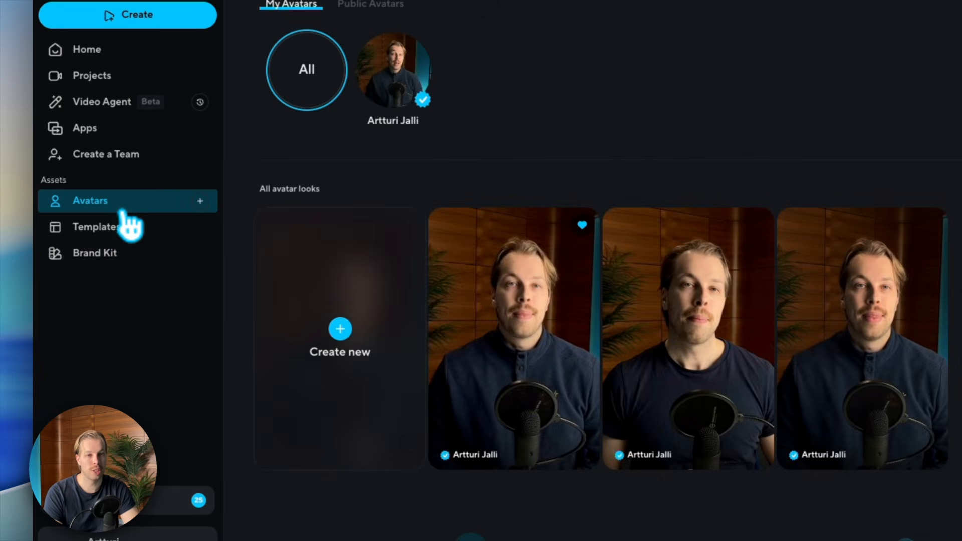
left_click(325, 330)
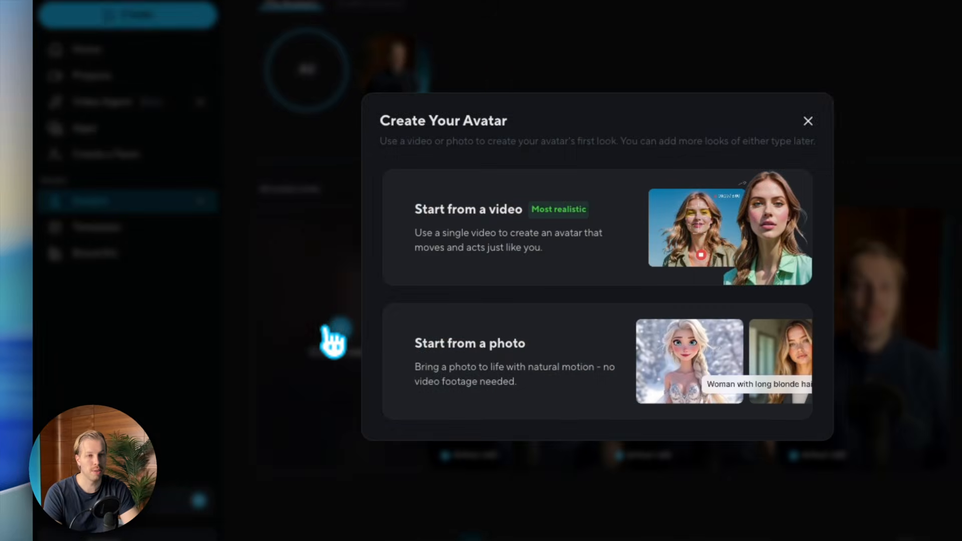
left_click(460, 249)
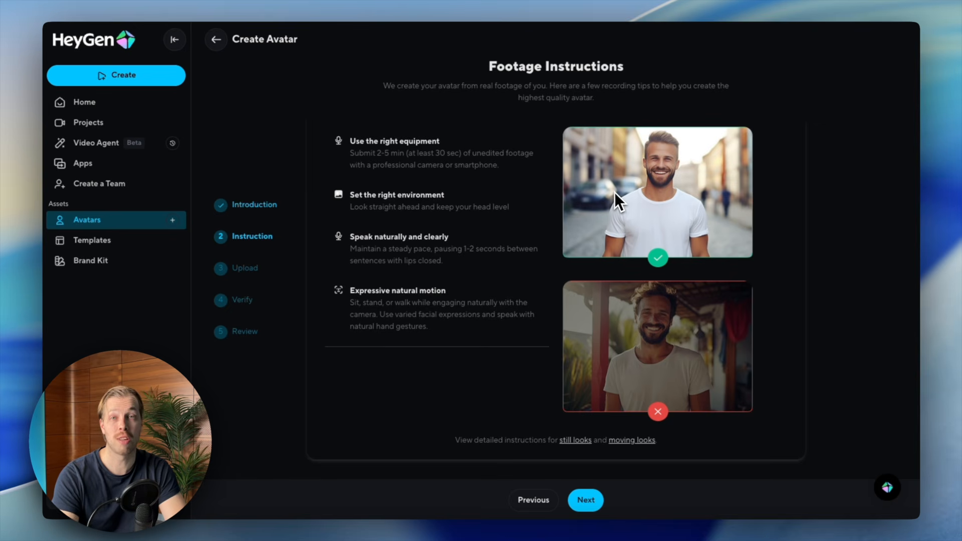
- Upload the 3:04 avatar footage clip and scroll on toward identity verification
left_click(586, 499)
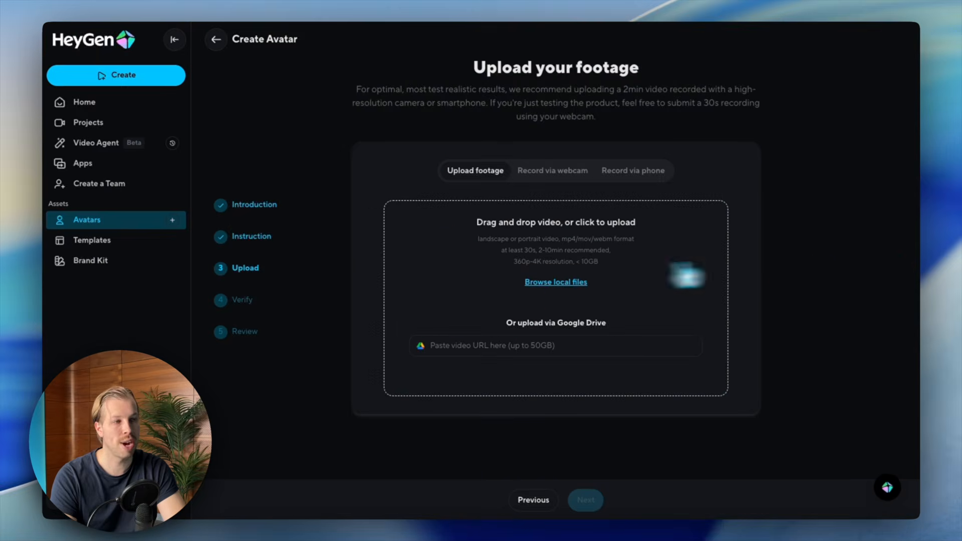
left_click_drag(687, 276, 455, 300)
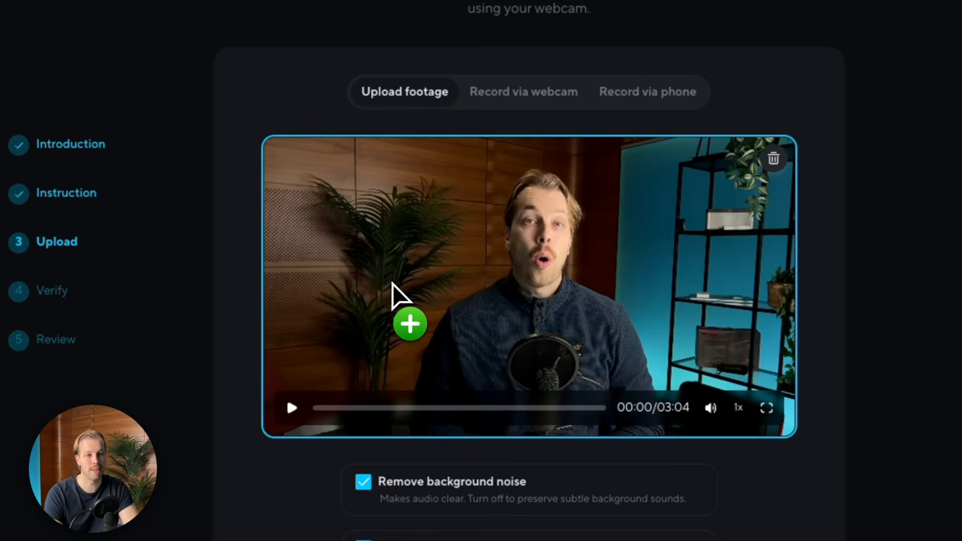
scroll(392, 284, "down", 3)
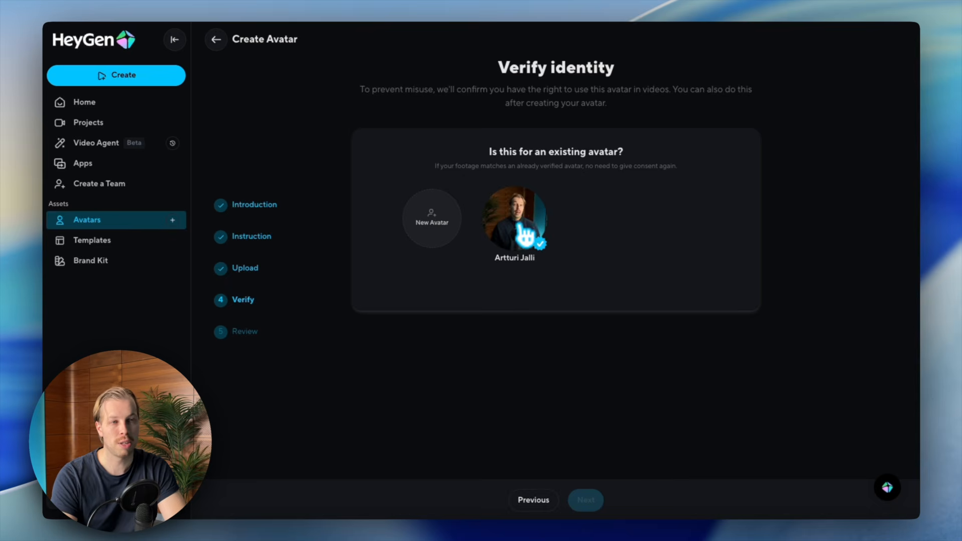
- Link the uploaded footage to the existing verified avatar
left_click(537, 230)
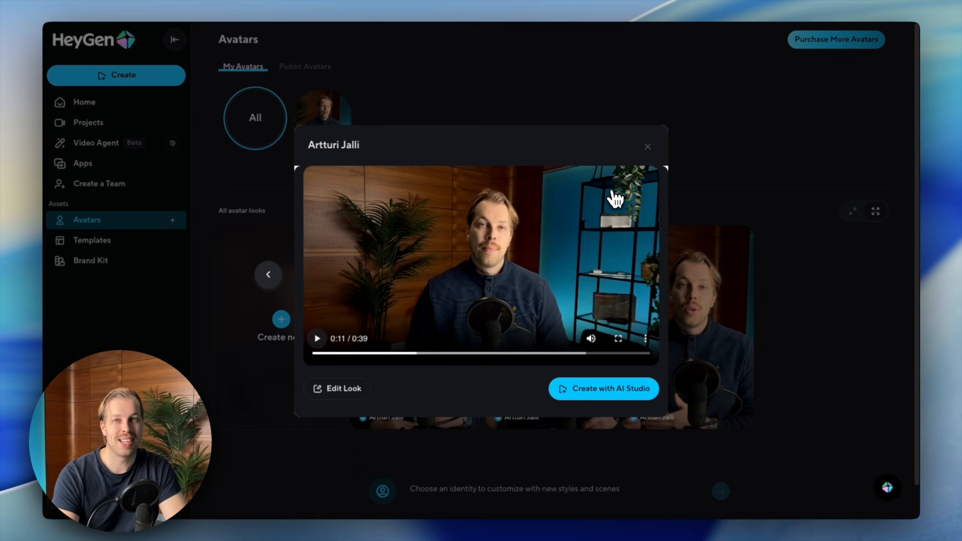
- Close the look preview to show the custom avatar's three generated looks
key("Escape")
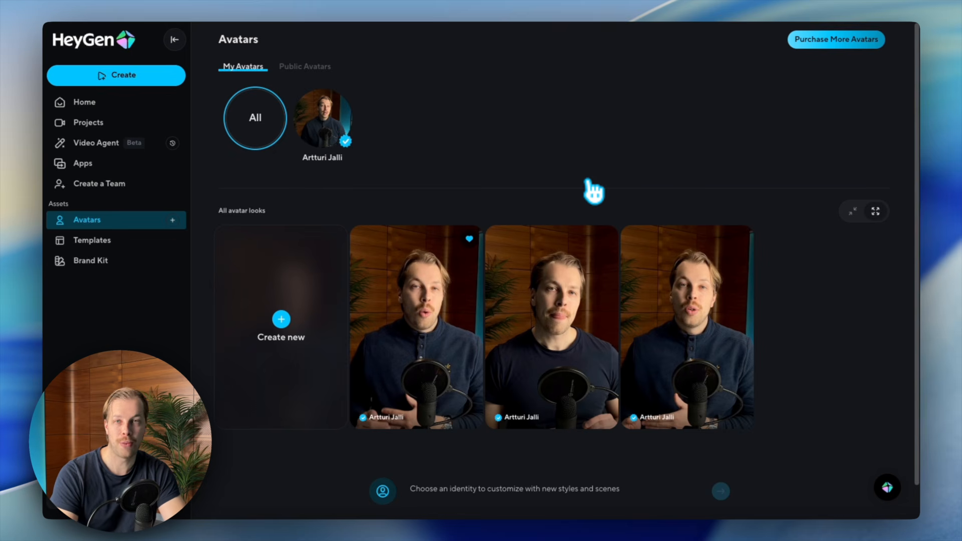
mouse_move(404, 328)
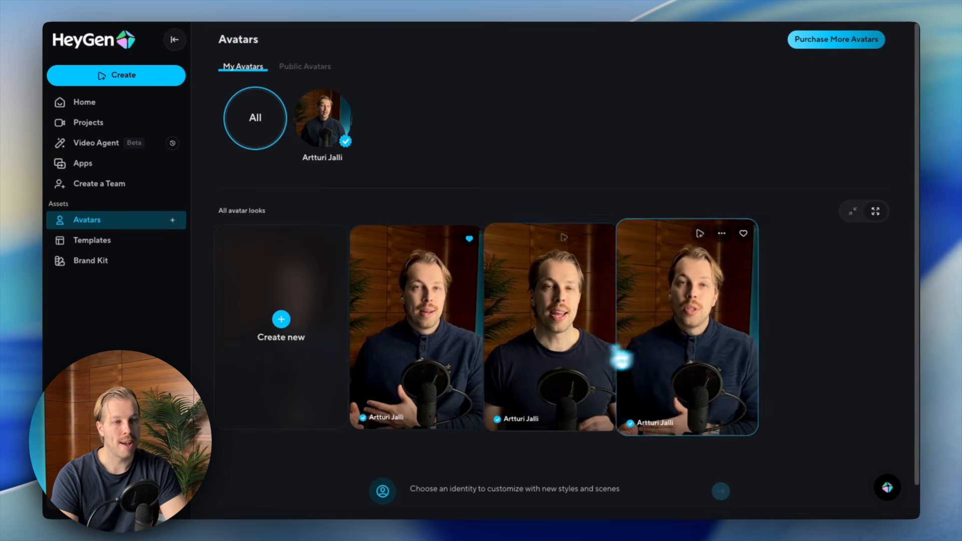
- Start a new 9:16 AI Studio video and review its script 'Hey this is my AI voice clone! Nice to meet you!'
left_click(120, 79)
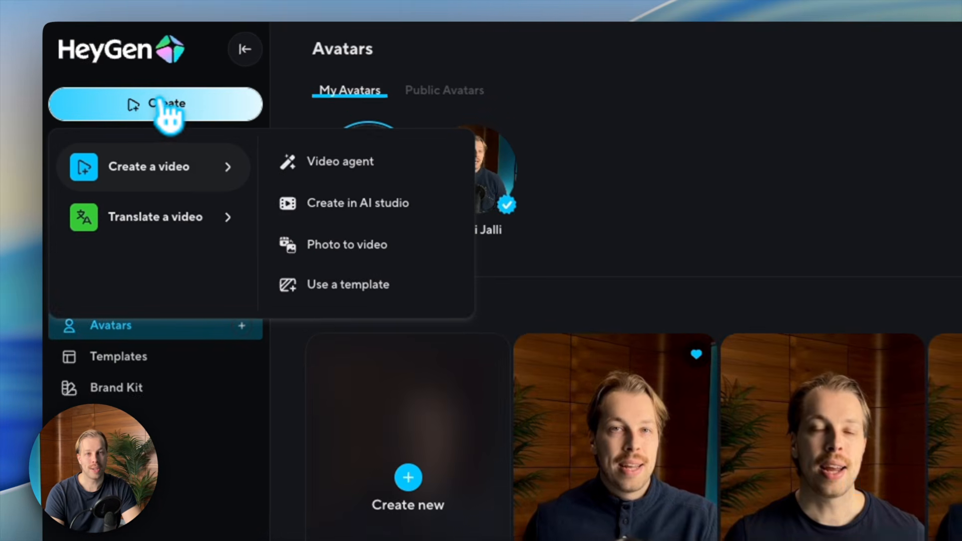
left_click(300, 191)
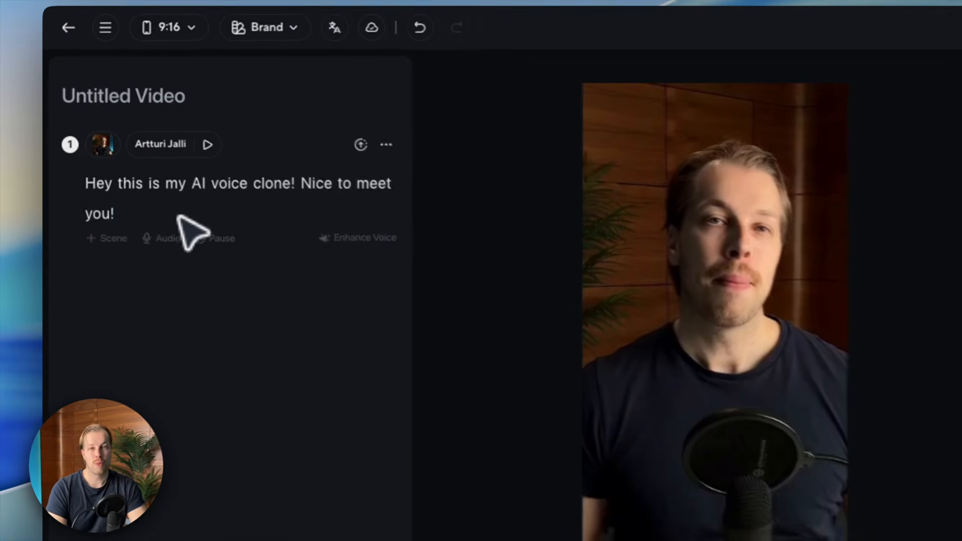
left_click_drag(134, 224, 87, 195)
left_click(187, 225)
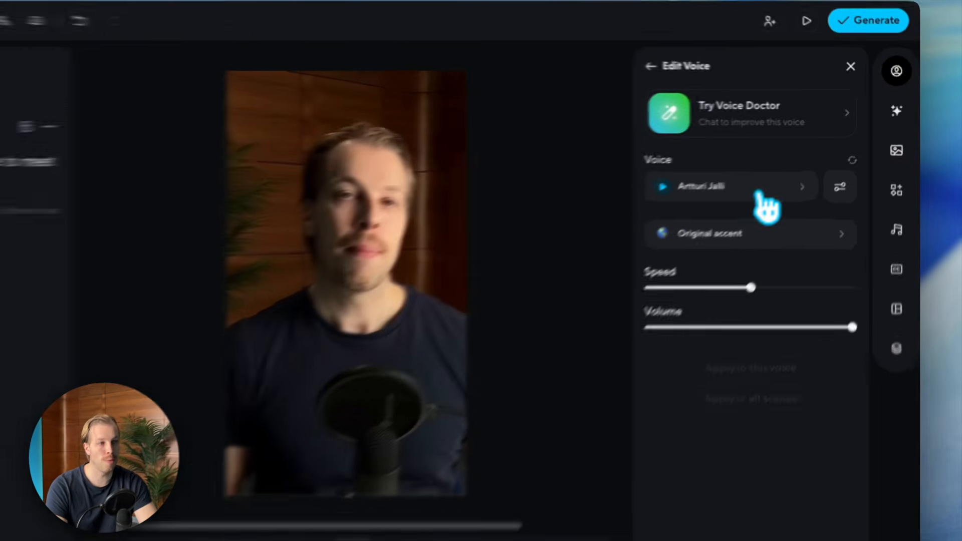
- Begin integrating an ElevenLabs third-party voice from the voice library, up to its API key field
left_click(759, 193)
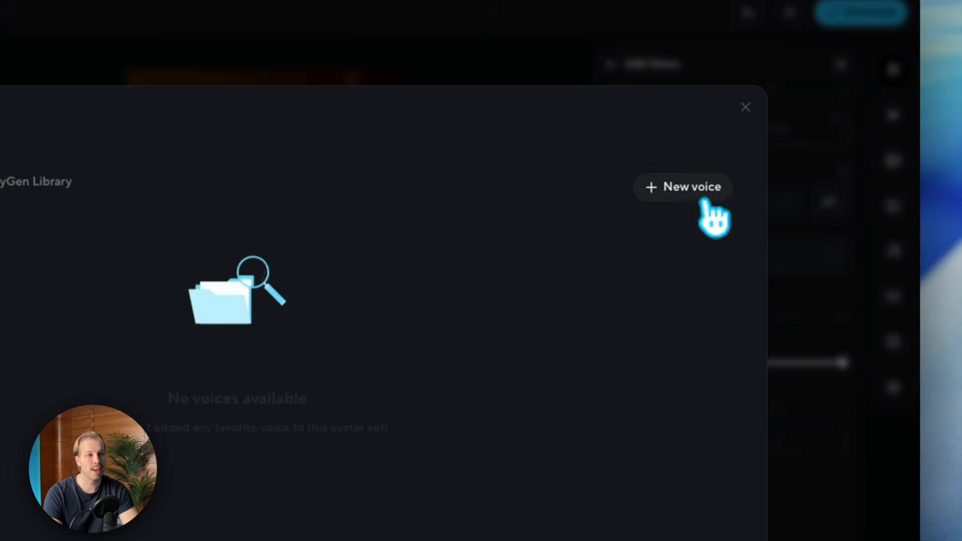
left_click(725, 183)
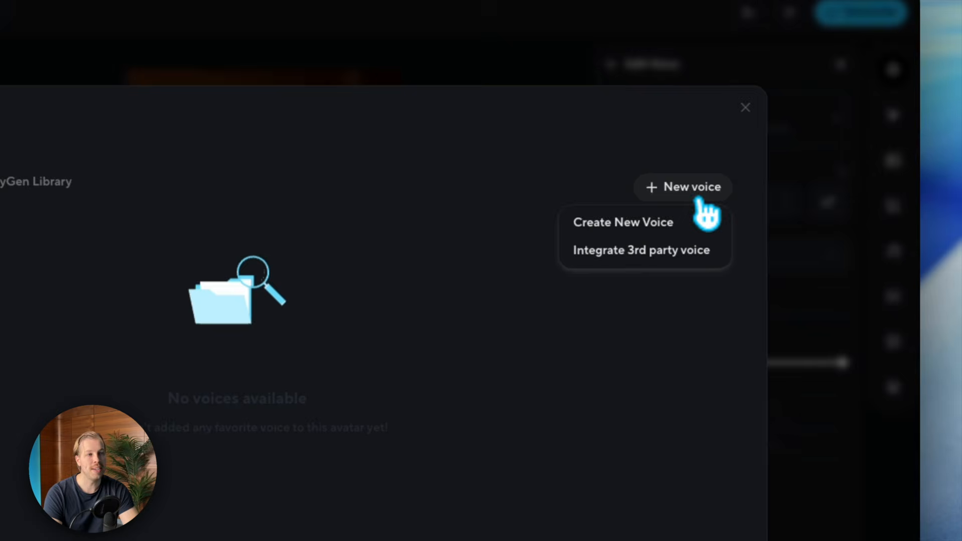
left_click(634, 258)
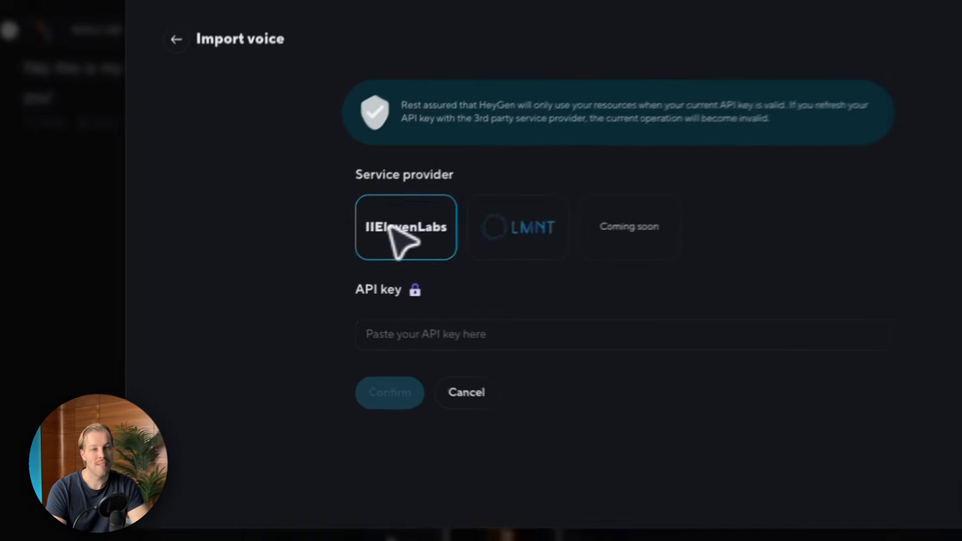
left_click(338, 321)
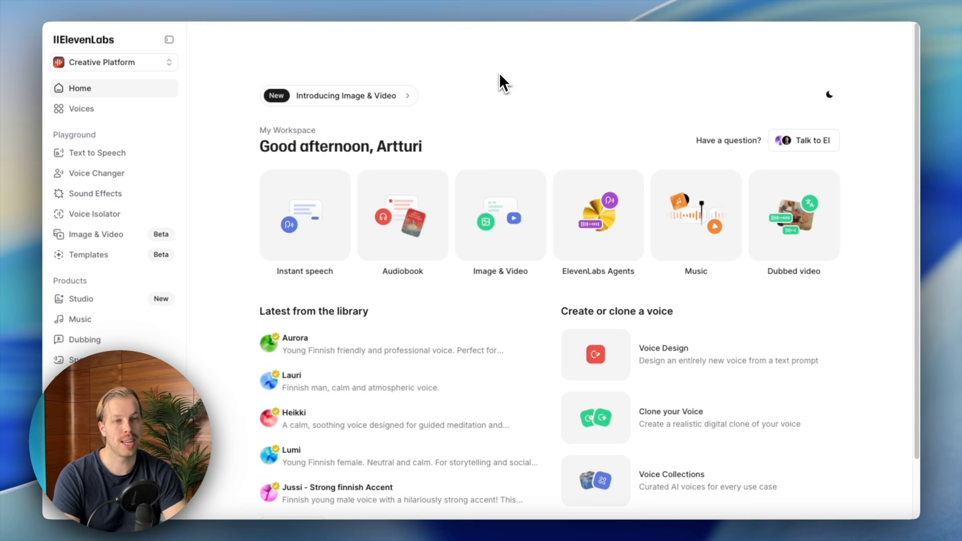
- Go to ElevenLabs Voices and bring up the Create or Clone a Voice options
scroll(477, 91, "down", 1)
scroll(475, 92, "up", 1)
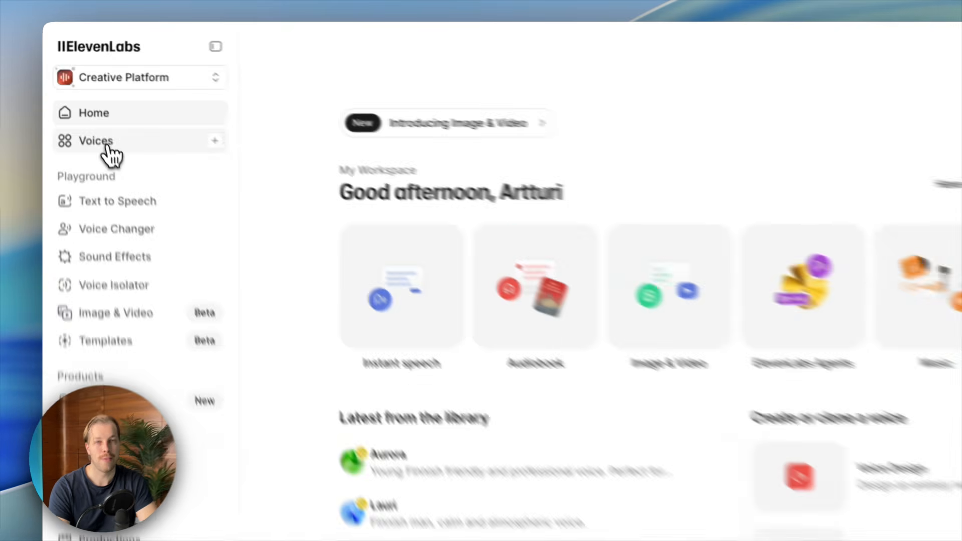
left_click(88, 110)
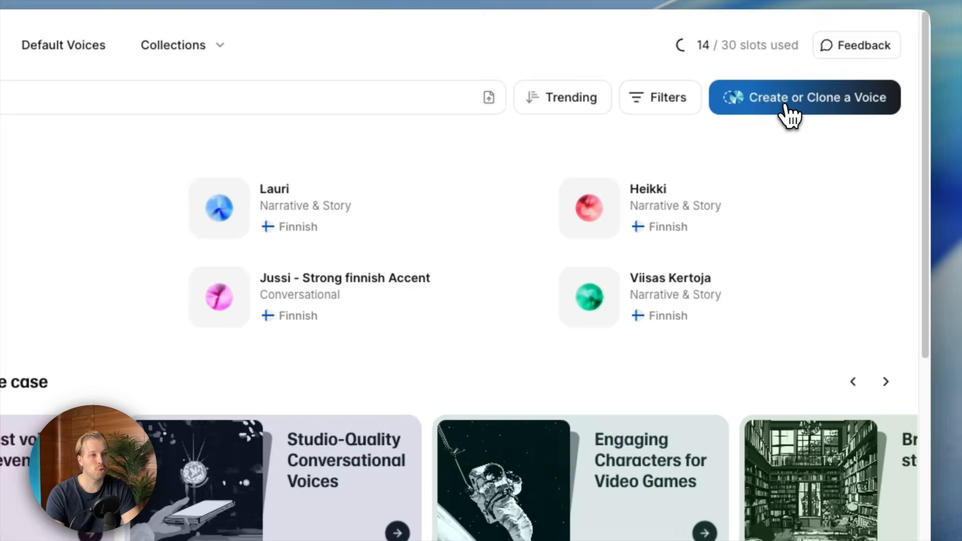
left_click(785, 105)
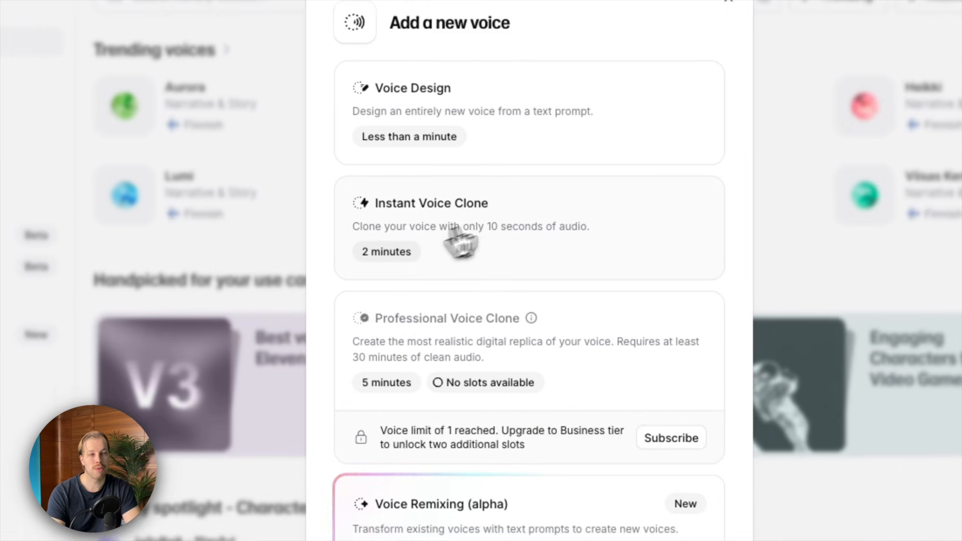
- Look at Instant Voice Clone setup, close it, and reopen the options to review Professional Voice Clone
left_click(389, 207)
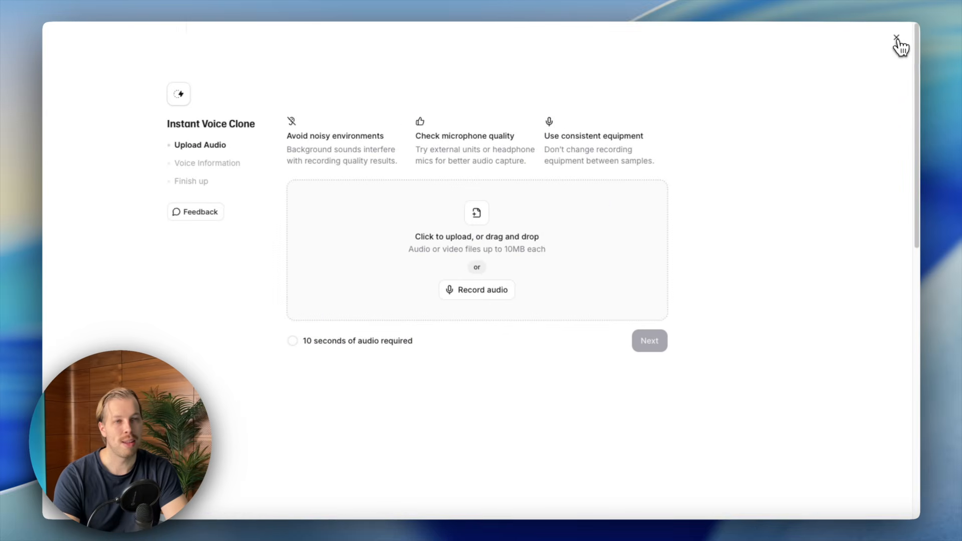
left_click(895, 36)
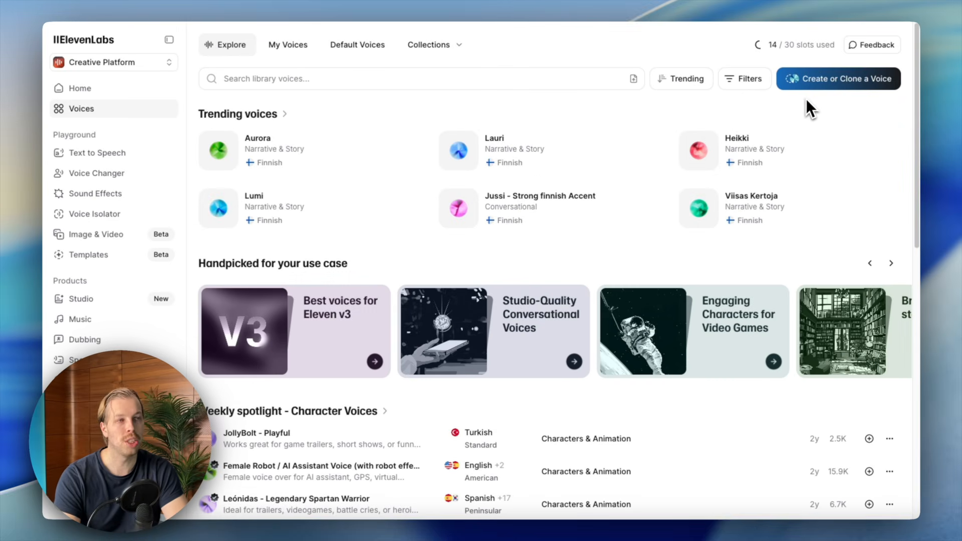
left_click(819, 94)
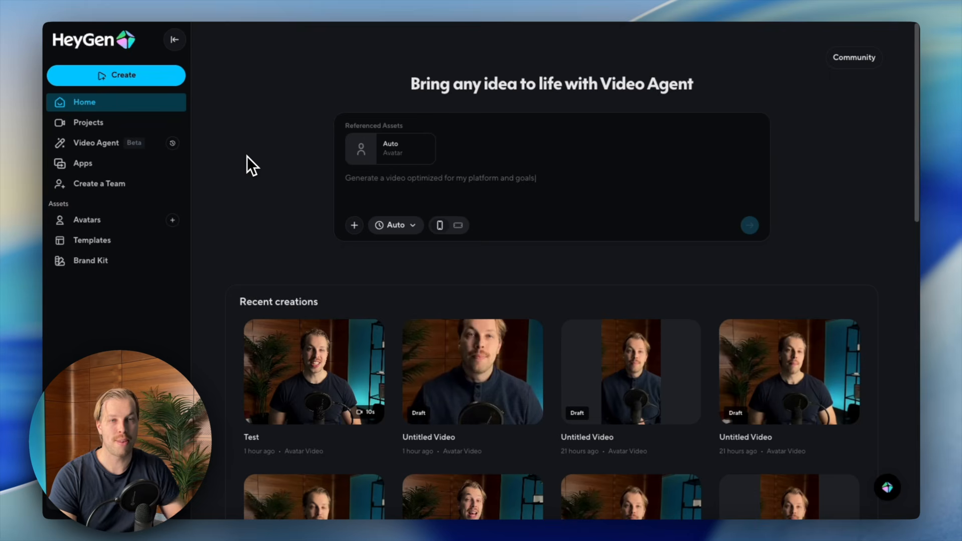
- Start a new 9:16 portrait AI Studio video and paste in the test script
left_click(171, 78)
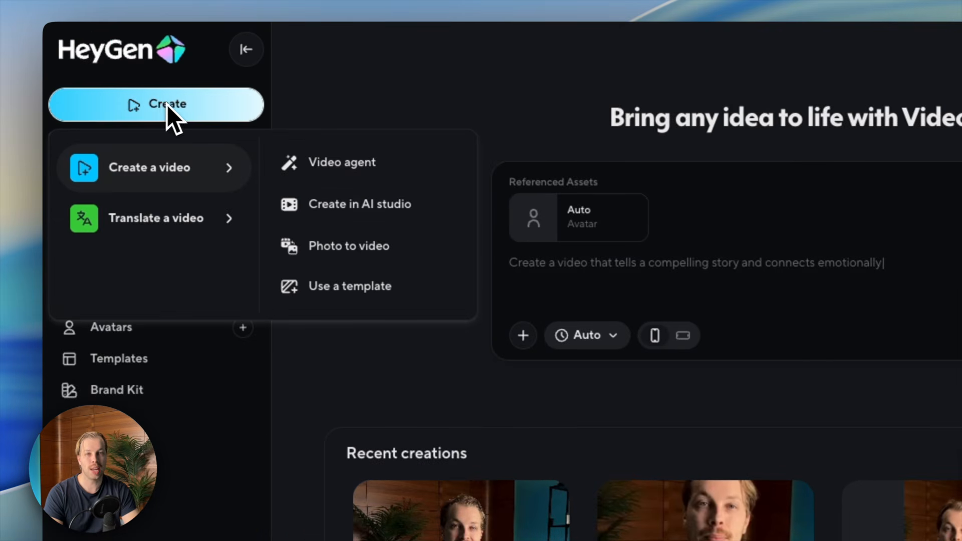
left_click(330, 204)
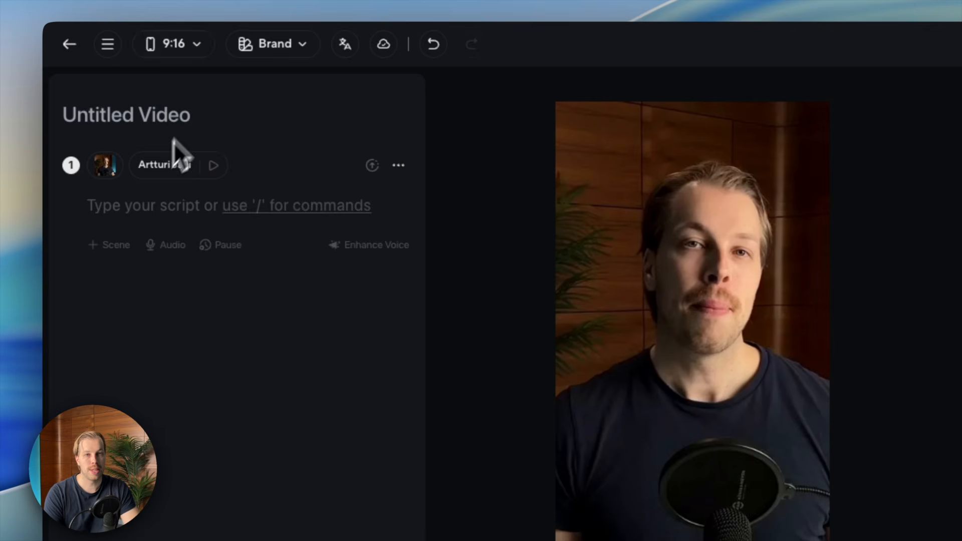
left_click(171, 45)
left_click(177, 94)
left_click(175, 47)
left_click(183, 146)
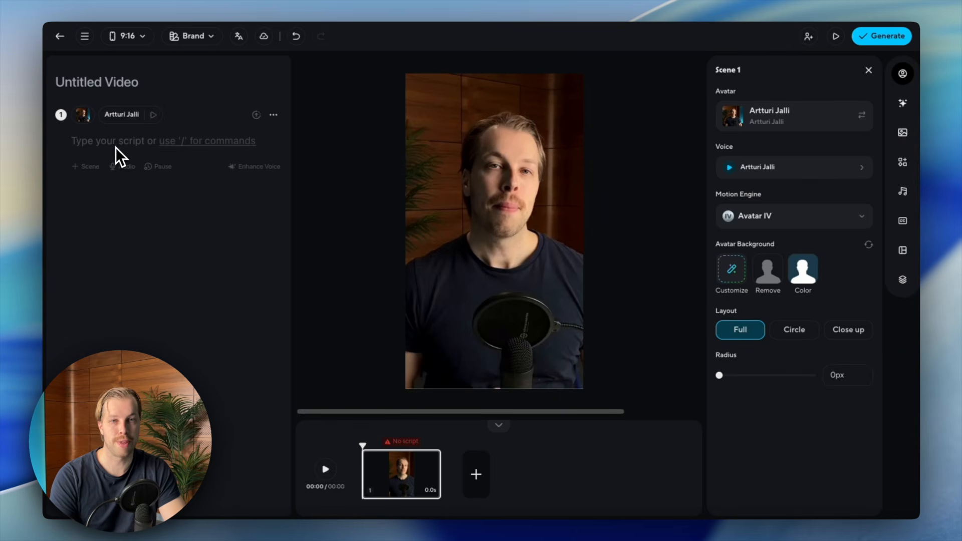
left_click(115, 148)
type("Hey, this is me! It's me testing the AI clone integration.")
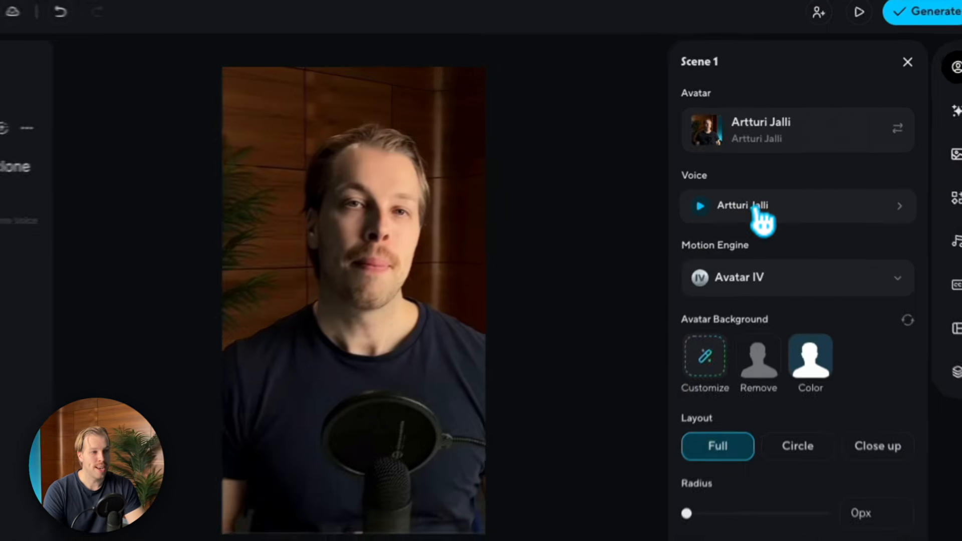
- From scene 1's voice library, start a third-party voice import up to the API key field
left_click(756, 208)
left_click(755, 206)
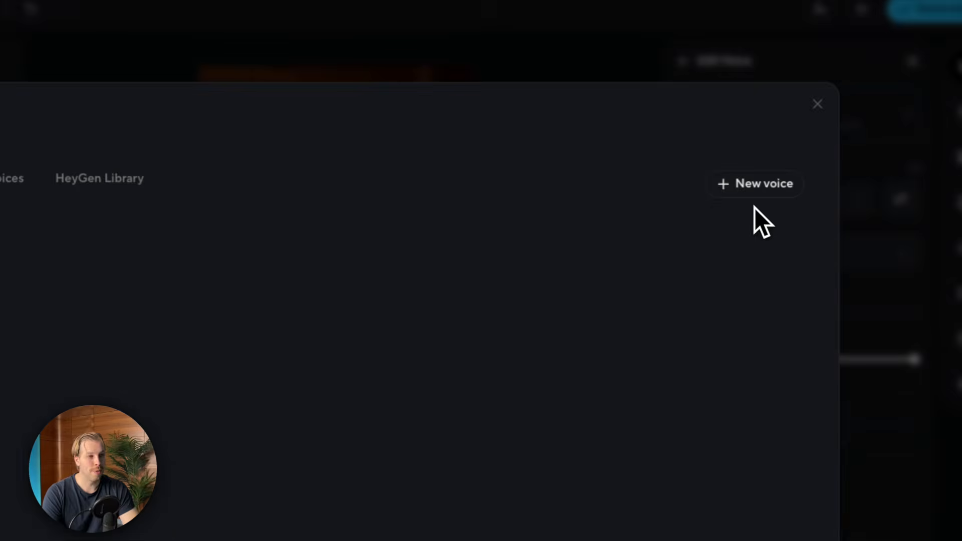
left_click(763, 189)
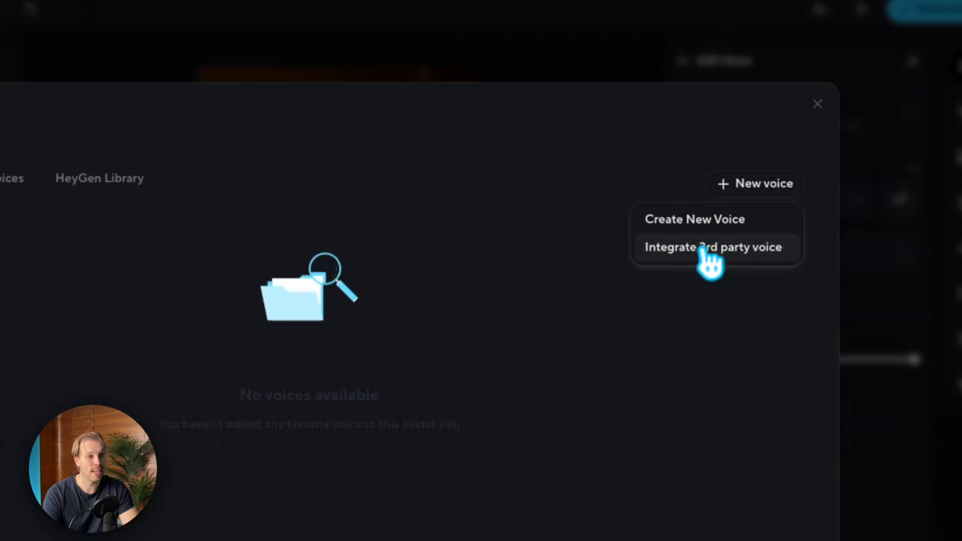
left_click(711, 264)
left_click(95, 449)
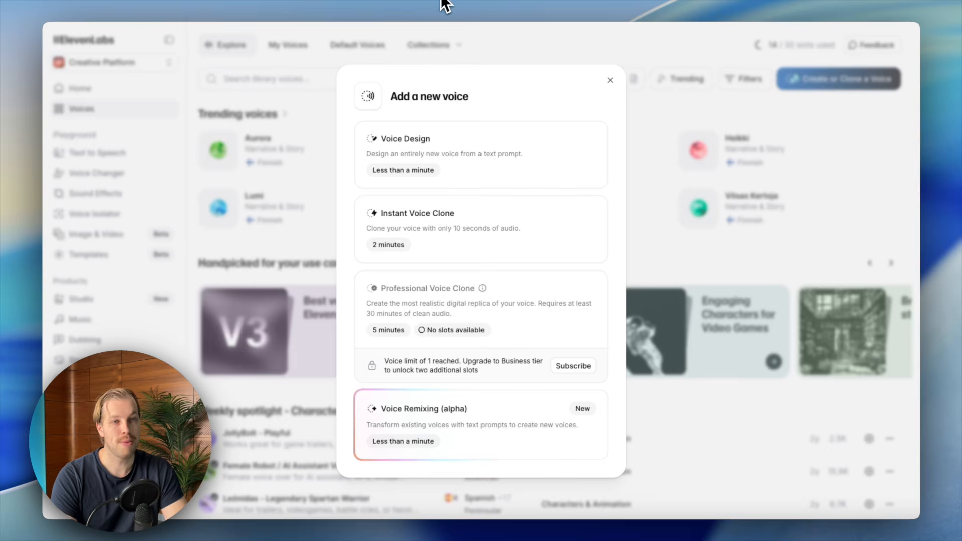
- Close the voice options and start a new ElevenLabs API key under Developers > API Keys
left_click(610, 81)
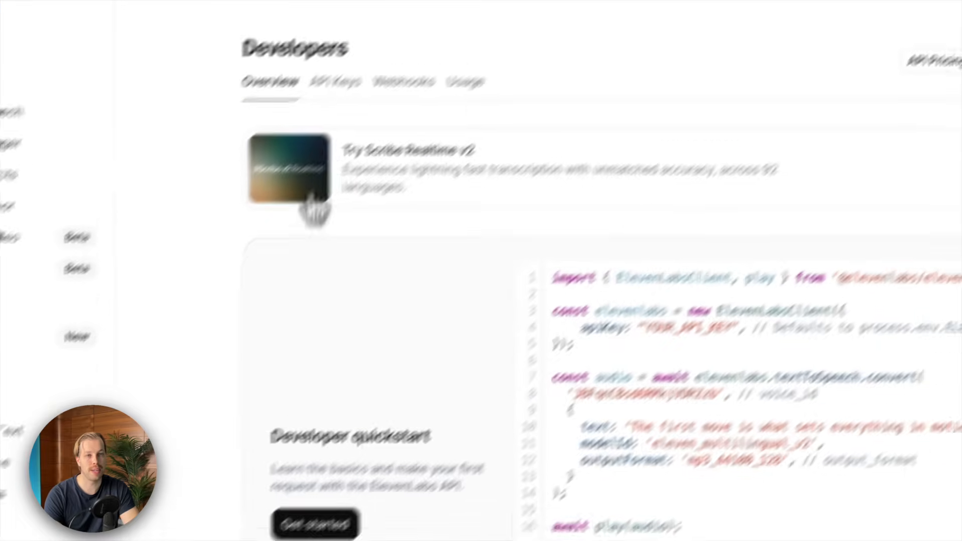
left_click(336, 83)
left_click(608, 373)
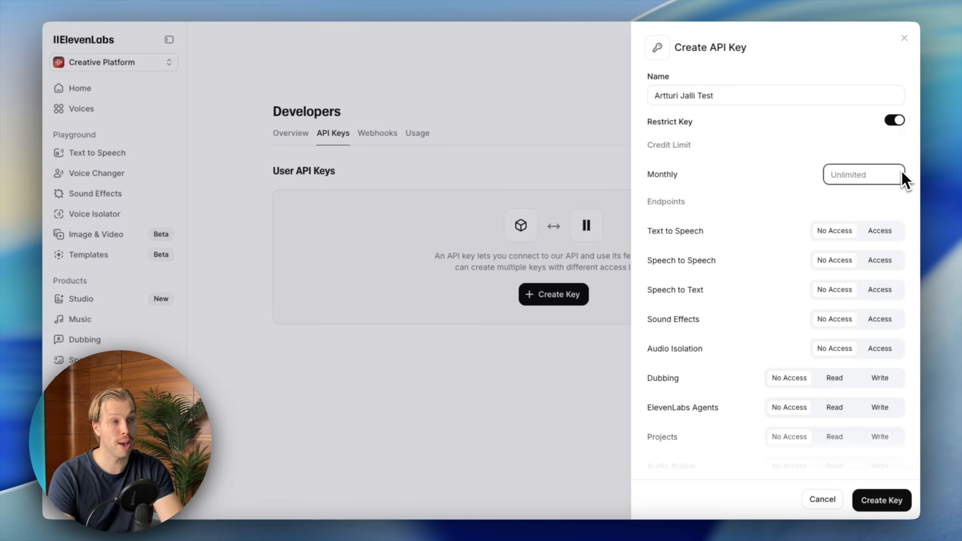
- Set the new ElevenLabs key's monthly credit limit to 9997
type("10000")
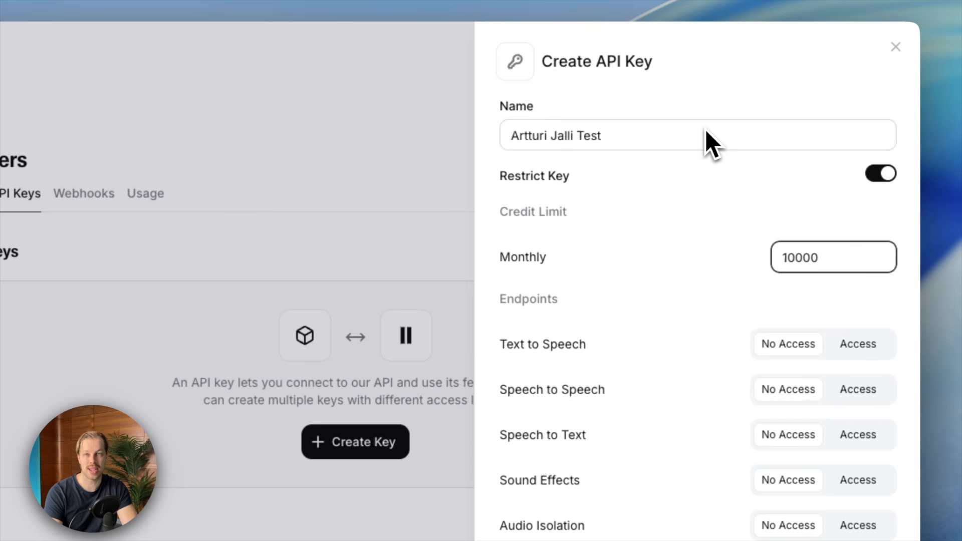
left_click_drag(822, 258, 771, 265)
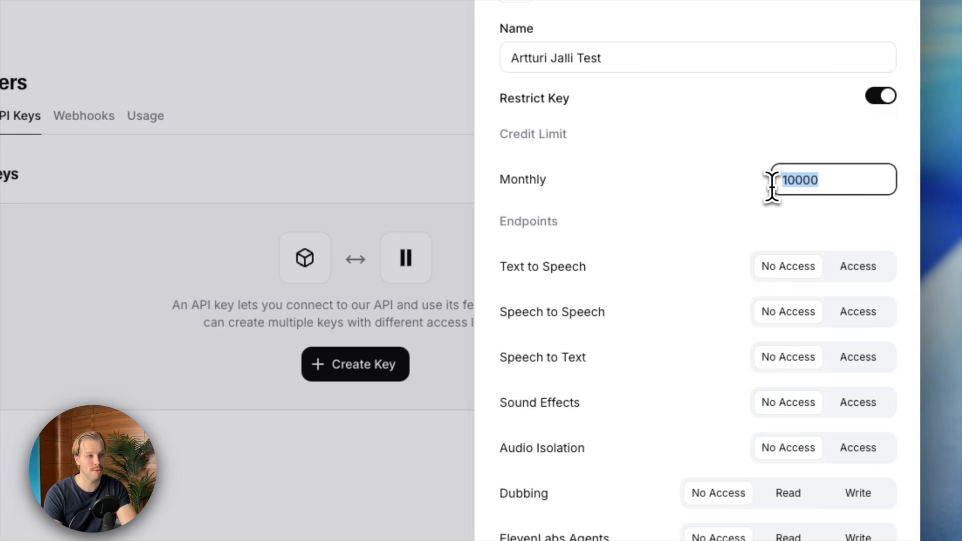
type("9997")
left_click(780, 269)
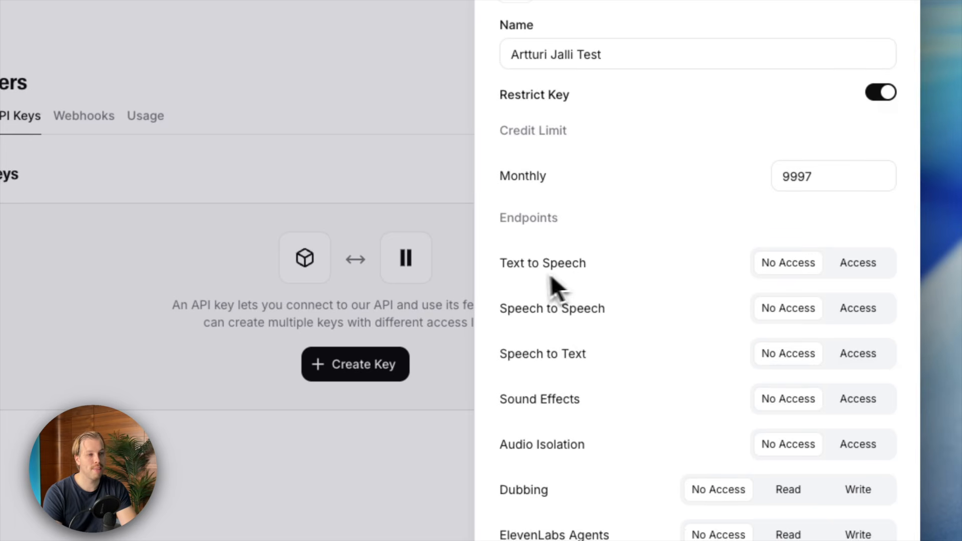
- Grant Text to Speech access and read access to Projects, Audio Native and Voices
left_click(849, 271)
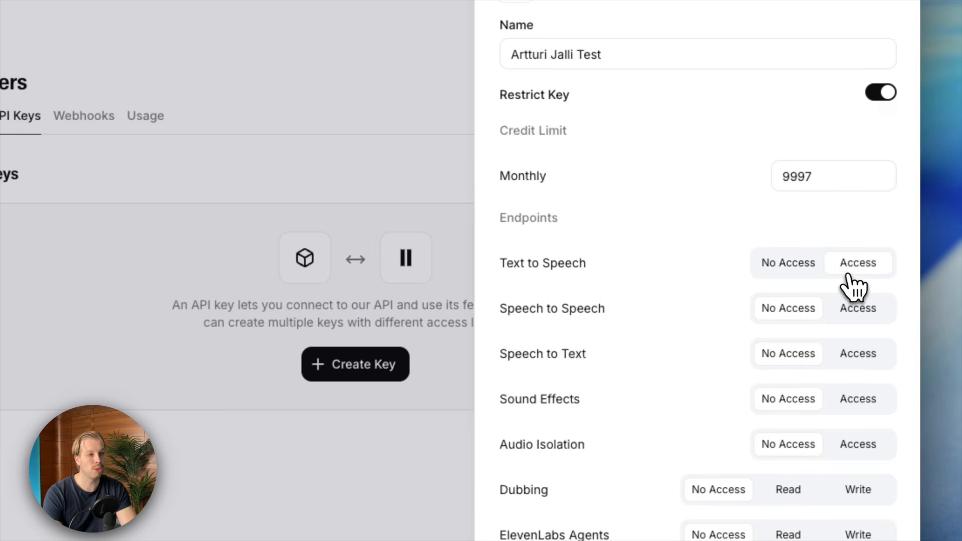
scroll(854, 287, "down", 5)
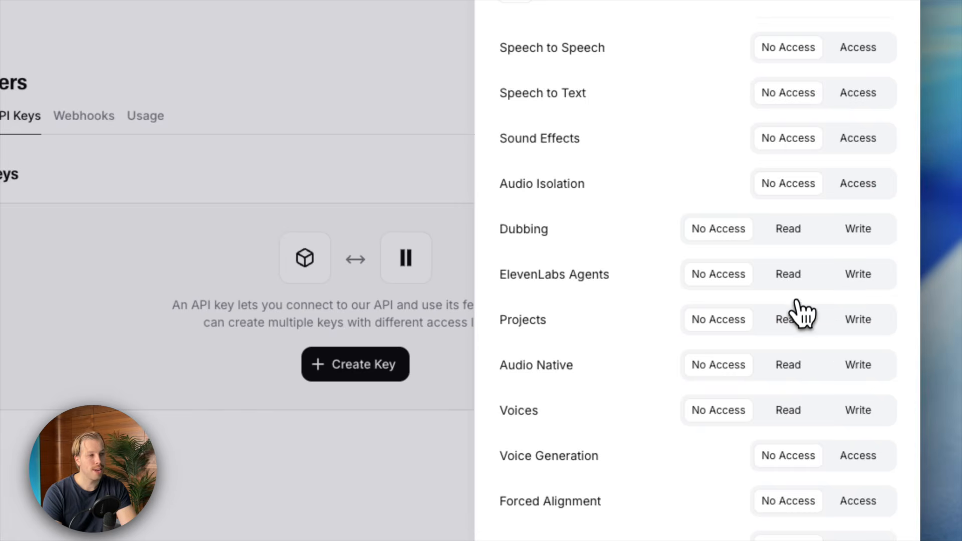
left_click(794, 315)
left_click(790, 356)
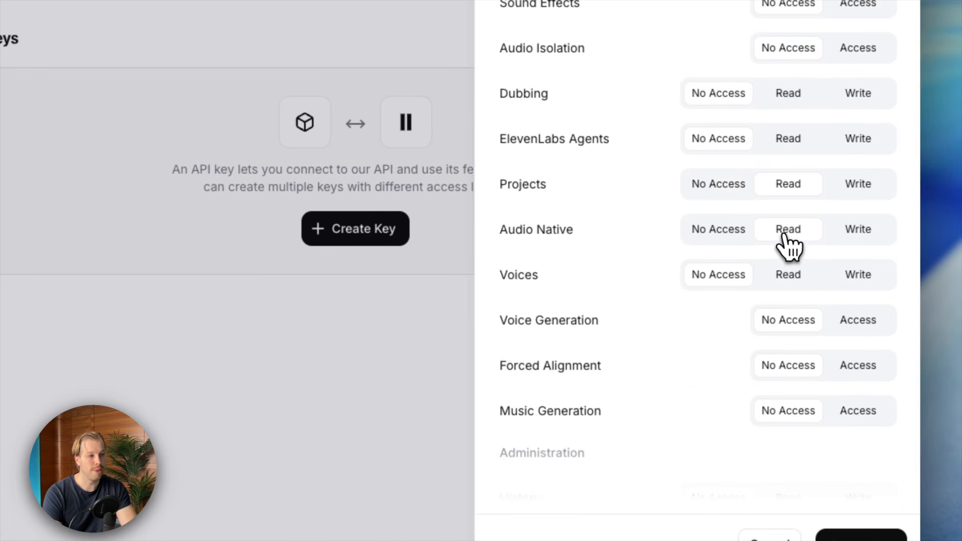
left_click(790, 271)
- Allow Voice Generation, give Models and User read access, and create the key
scroll(787, 280, "down", 4)
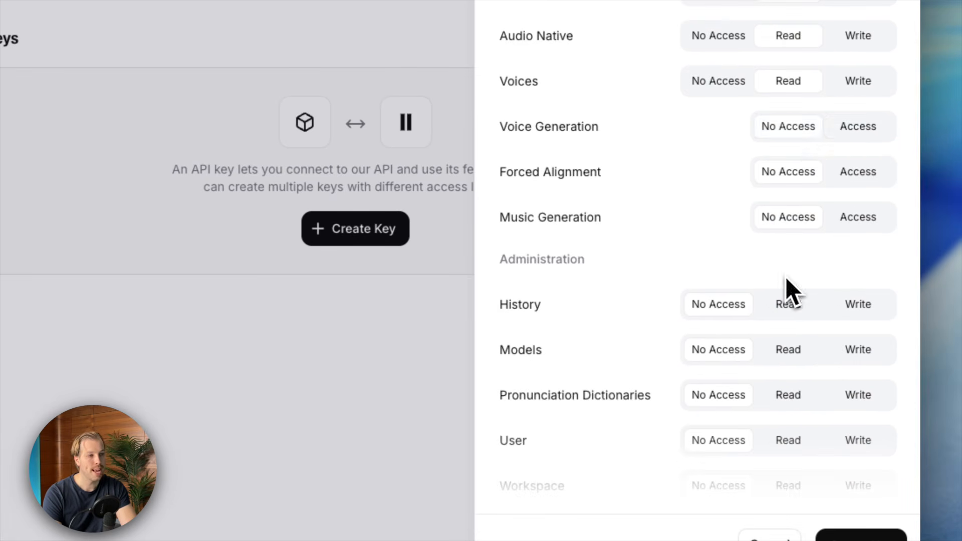
left_click(858, 131)
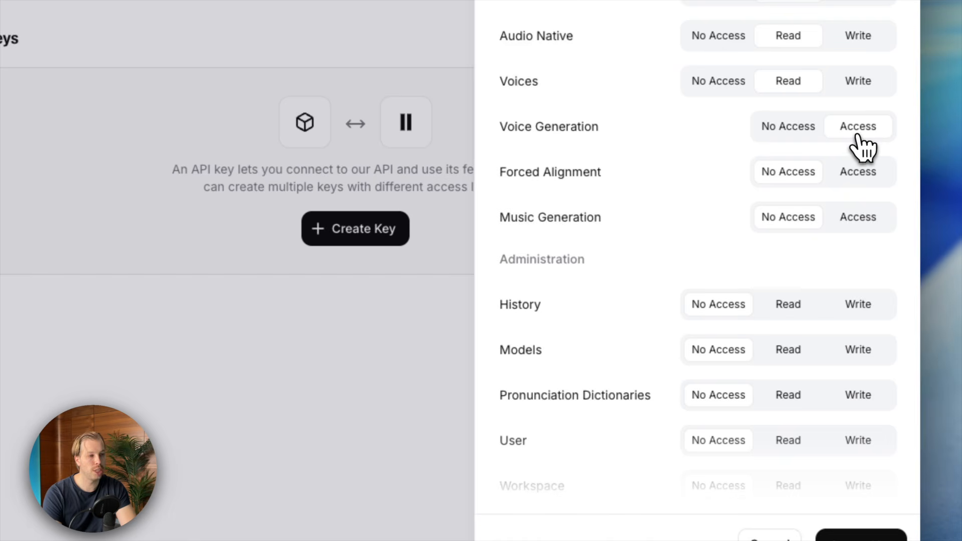
scroll(858, 135, "down", 1)
left_click(787, 340)
left_click(790, 433)
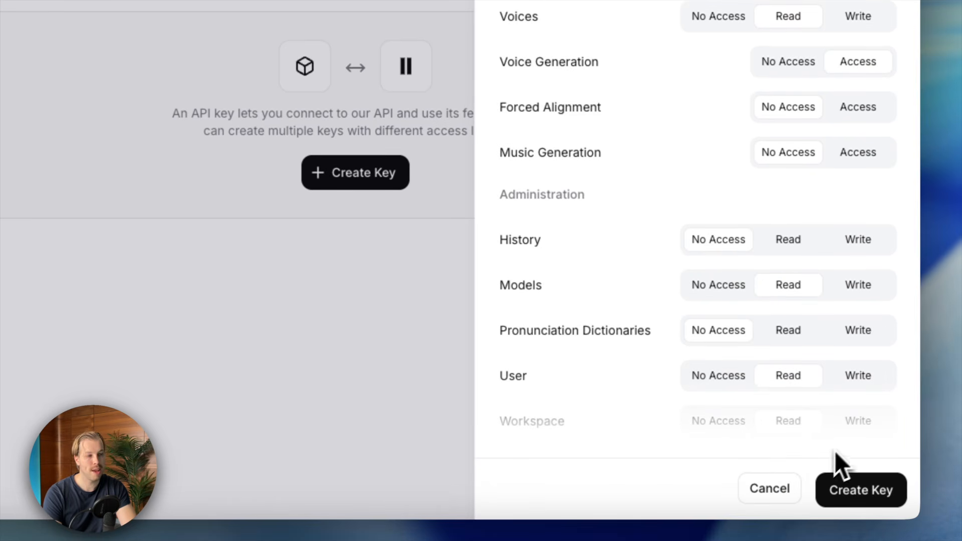
scroll(796, 395, "up", 5)
scroll(711, 250, "down", 5)
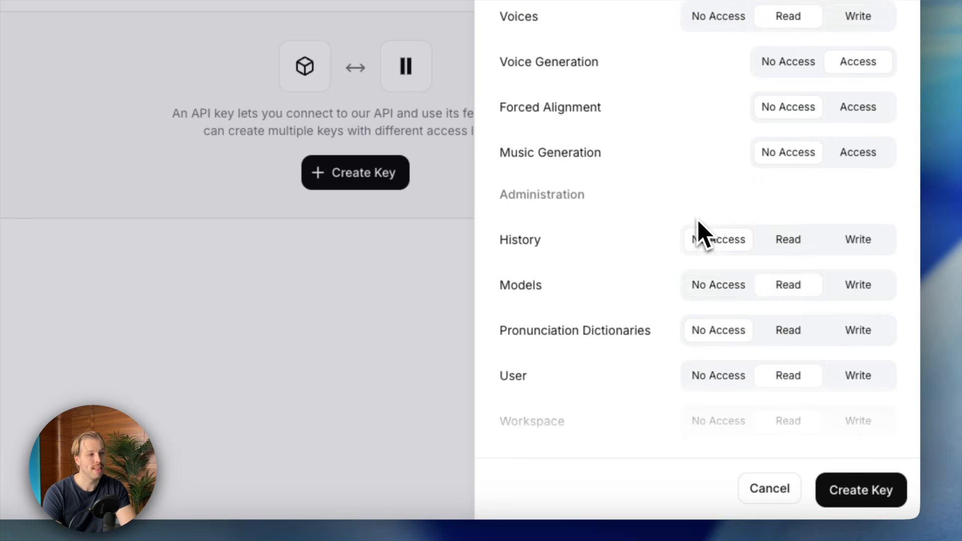
left_click(869, 499)
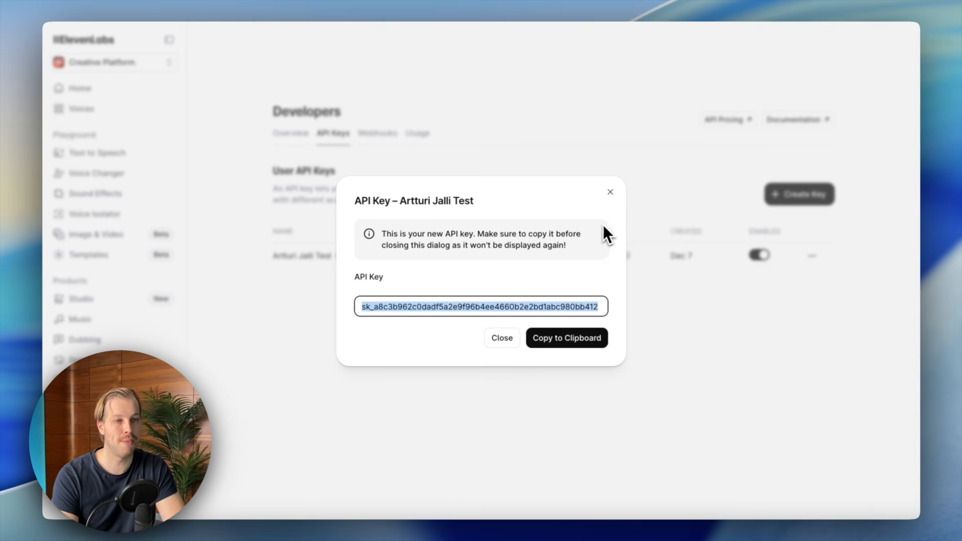
- Copy the newly issued ElevenLabs API key to the clipboard for HeyGen's key field
double_click(405, 306)
key("ctrl+c")
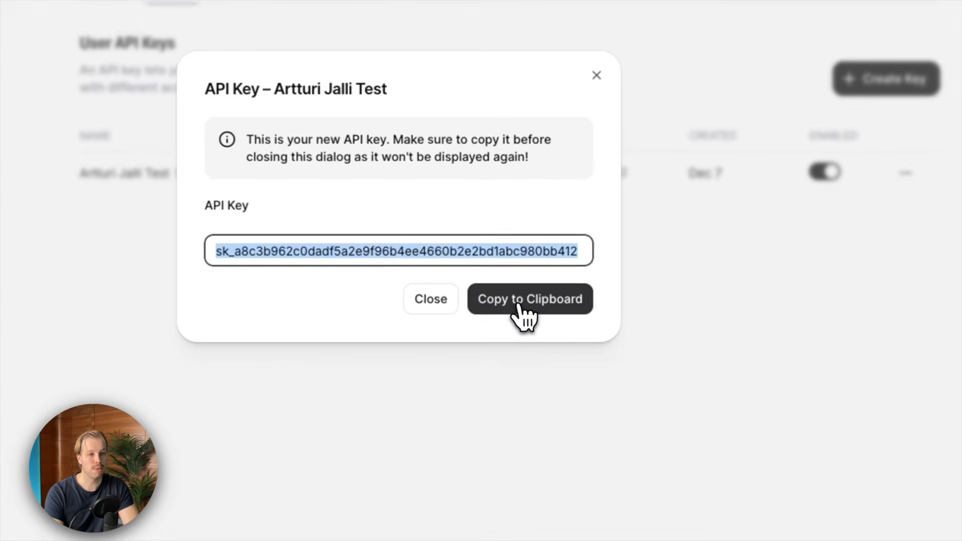
left_click(559, 342)
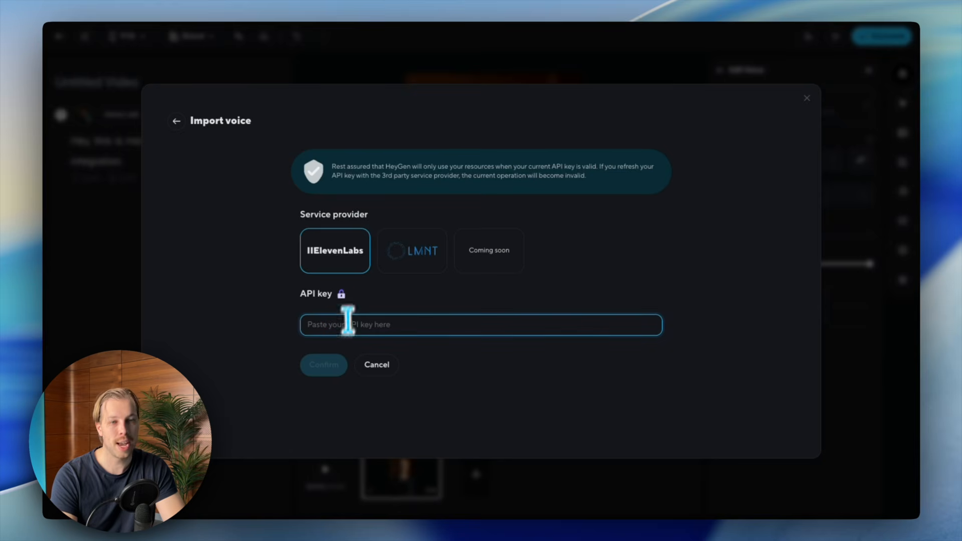
left_click(347, 326)
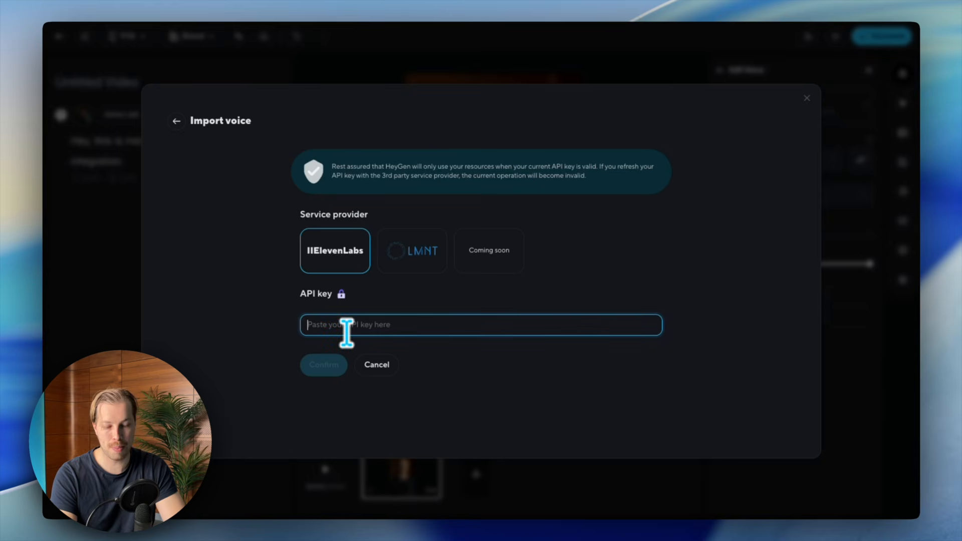
- Paste the API key, confirm the ElevenLabs connection, and import the professional clone voice
key("ctrl+v")
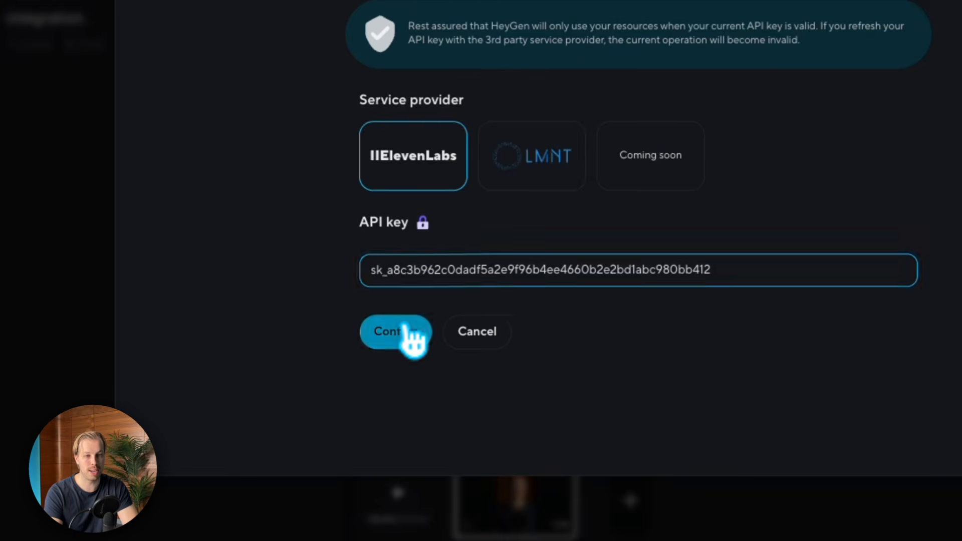
left_click(325, 363)
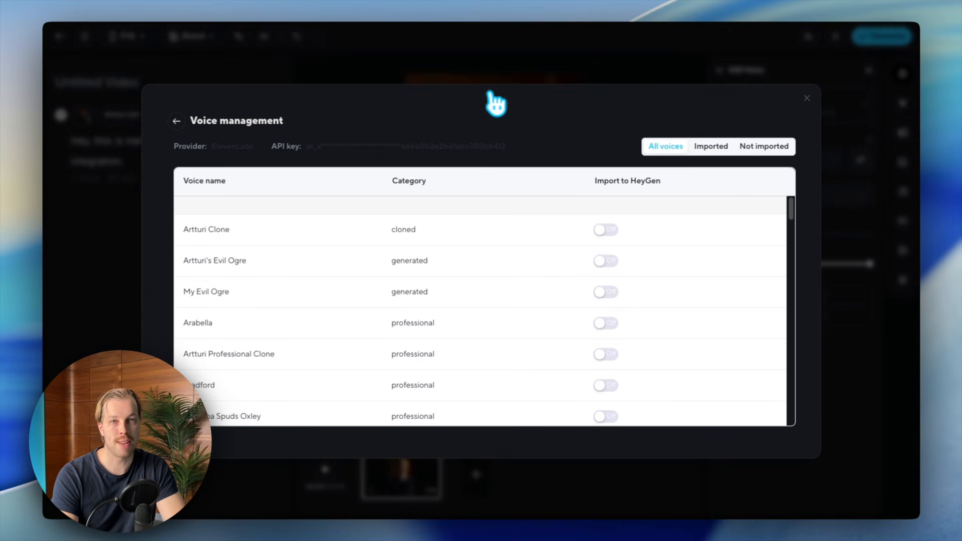
scroll(652, 258, "down", 2)
scroll(642, 264, "down", 3)
scroll(642, 263, "up", 5)
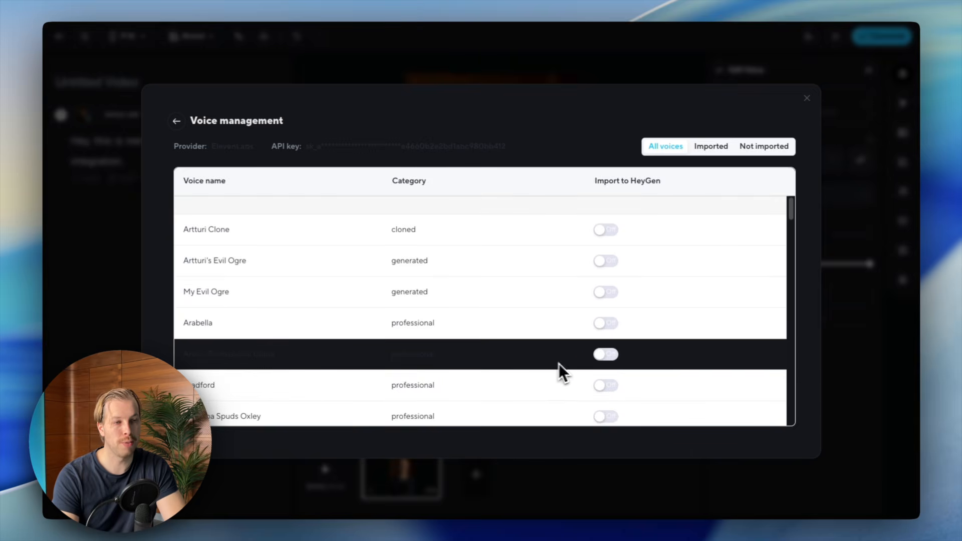
left_click(606, 356)
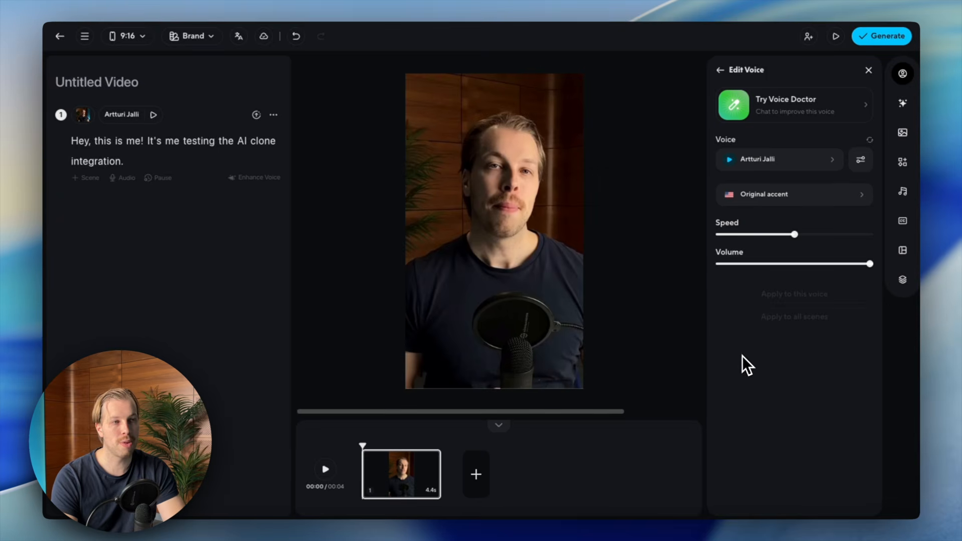
- Pick the professional clone from My Voices as the script voice and submit the video
left_click(761, 170)
left_click(321, 182)
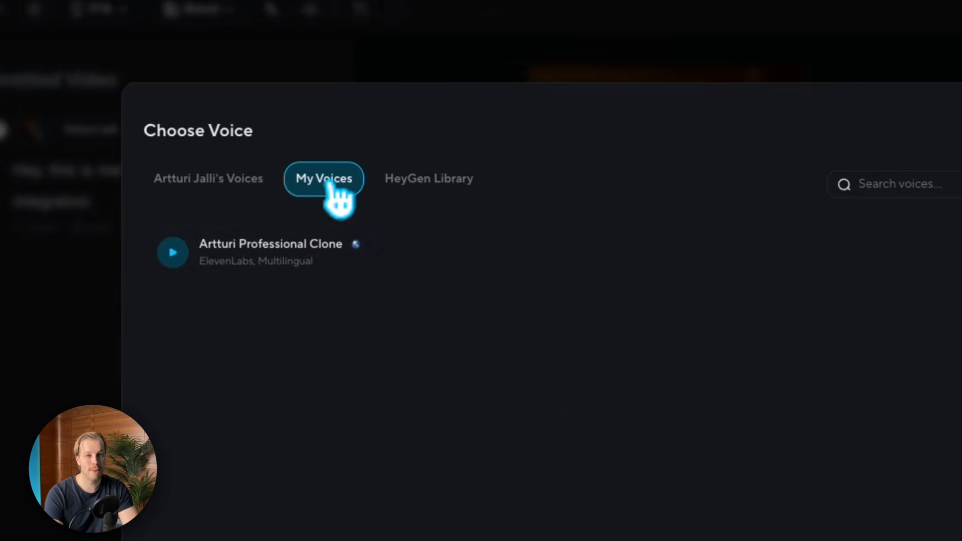
left_click(290, 259)
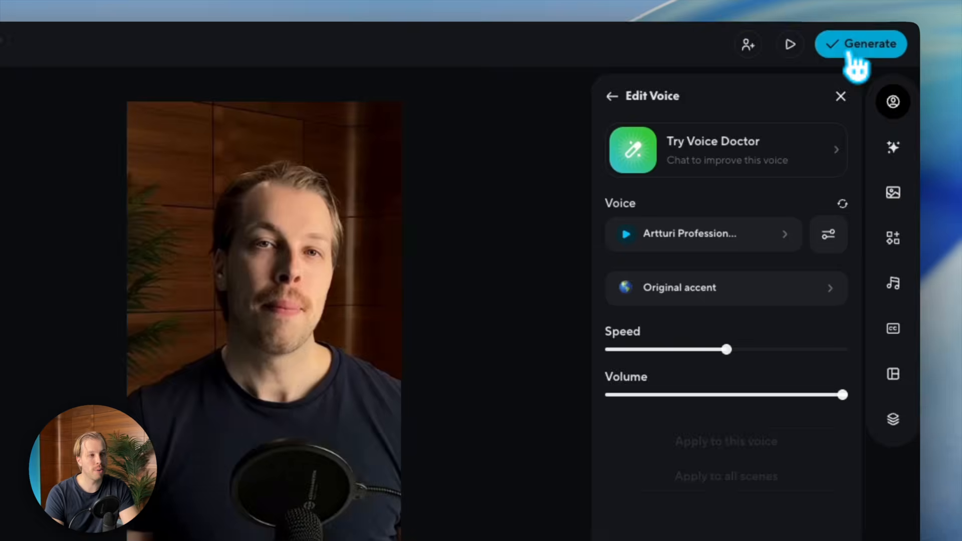
left_click(872, 39)
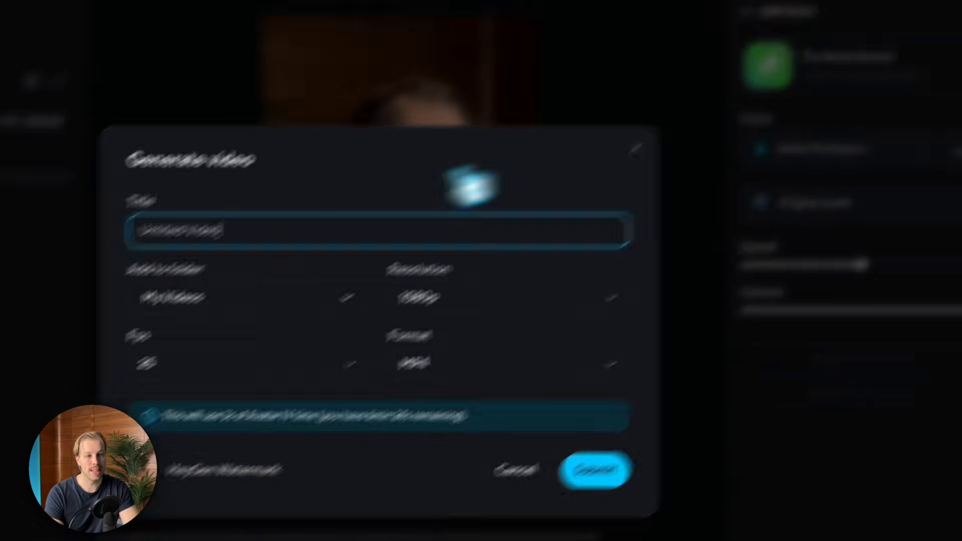
left_click(604, 476)
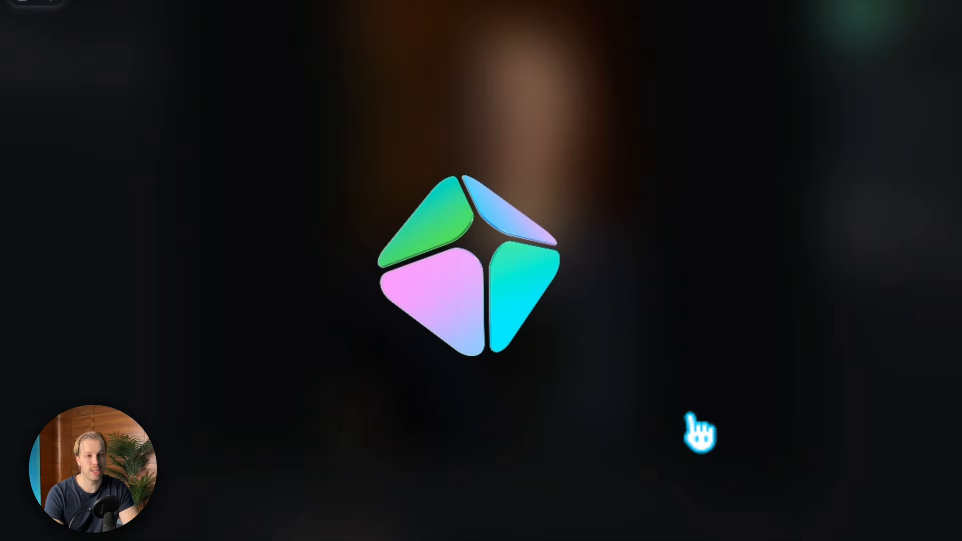